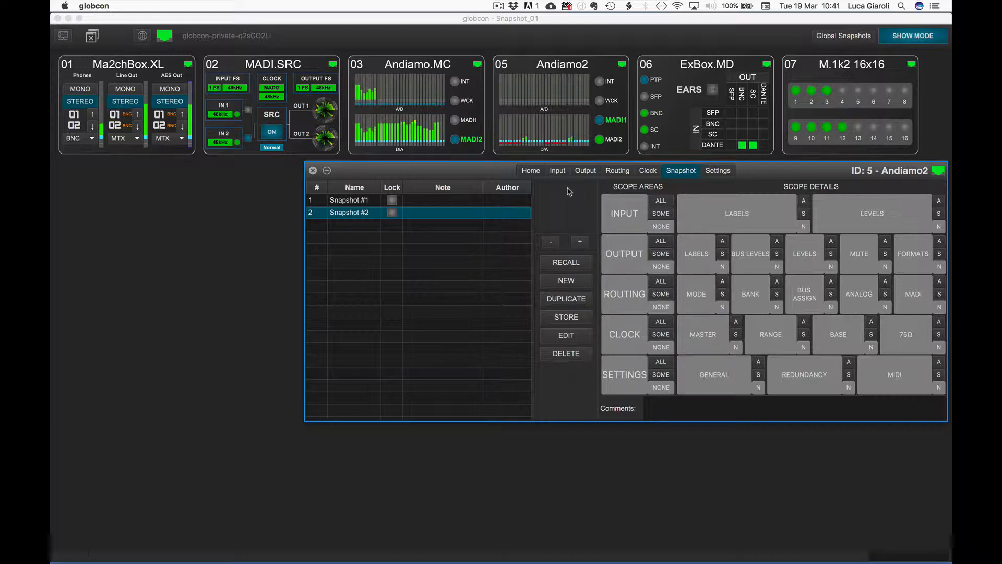
- Inspect Andiamo2's current analog output levels and mutes and its MADI1-to-analog routing matrix, and return to the snapshot list
click(580, 172)
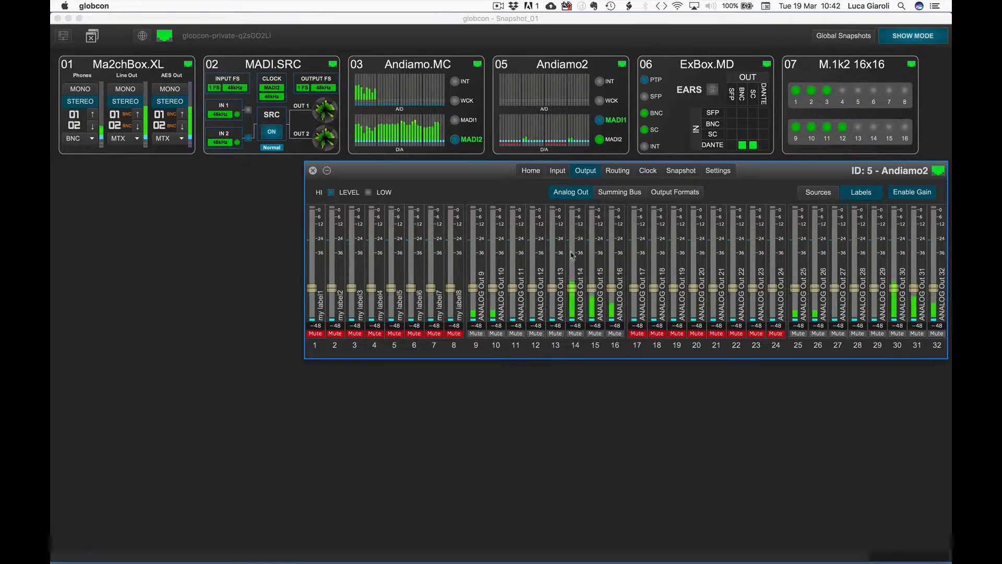
click(617, 171)
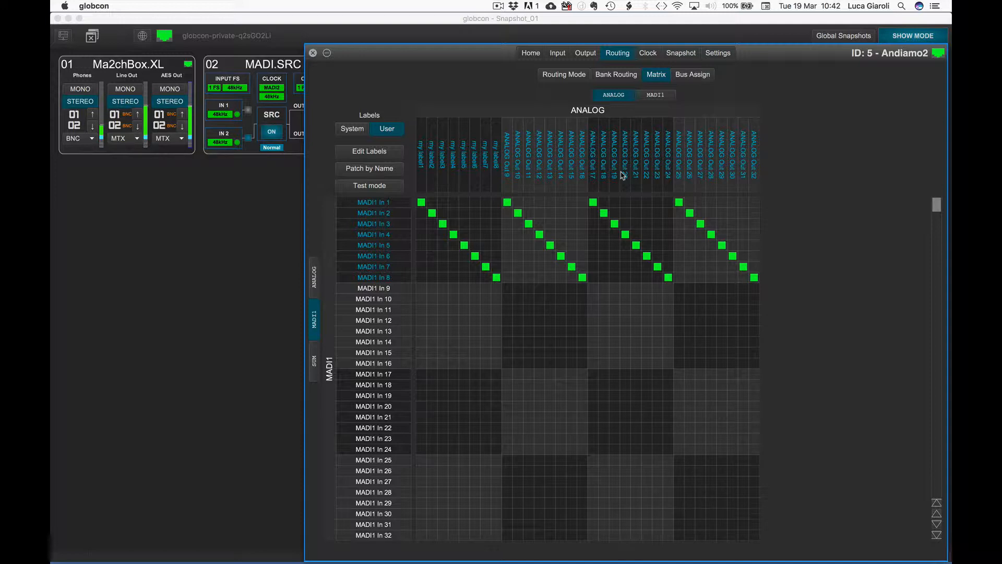
click(666, 54)
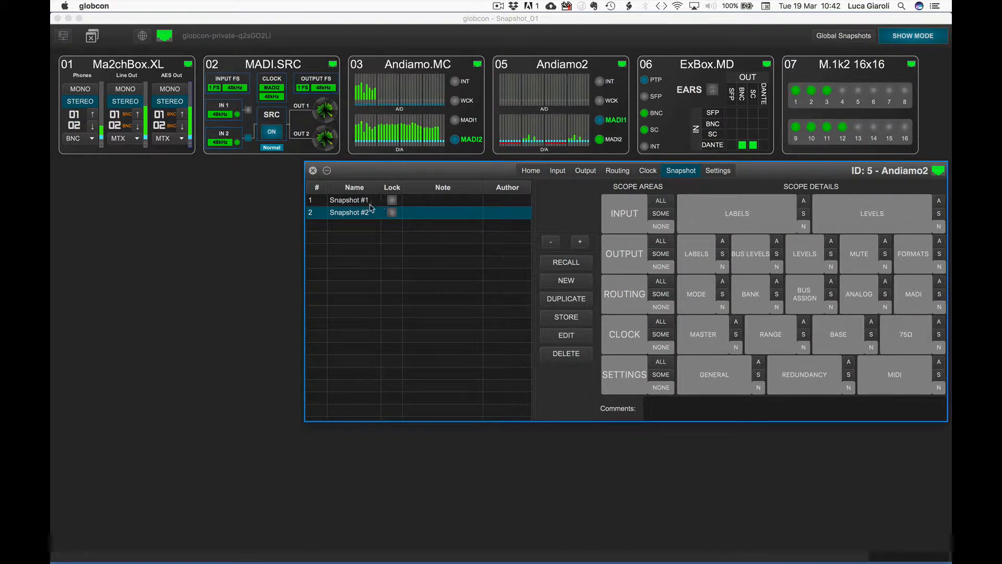
- Recall Snapshot #1 with every scope area fully included, and check the resulting clock, input, output and routing matrix settings
click(360, 201)
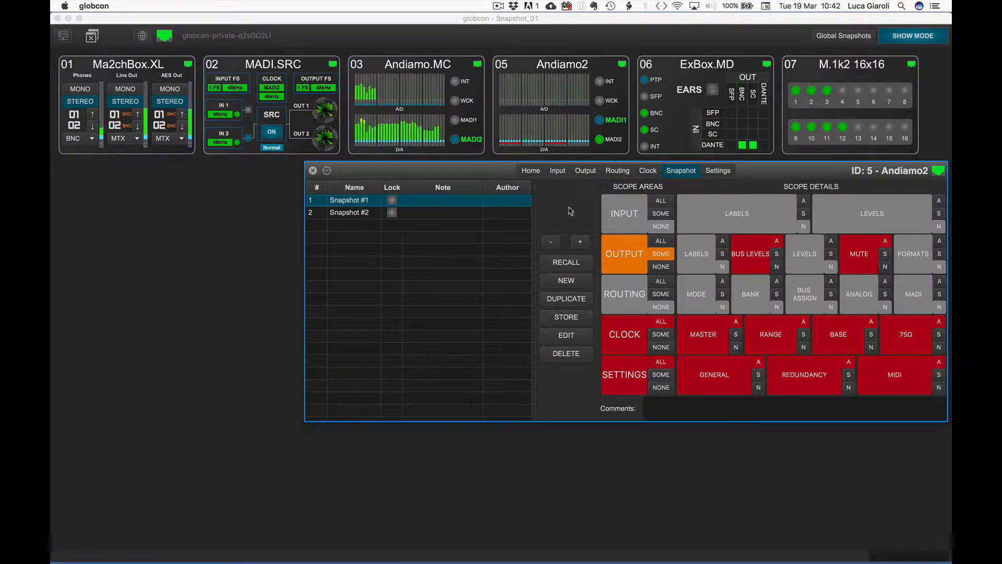
alt+click(657, 203)
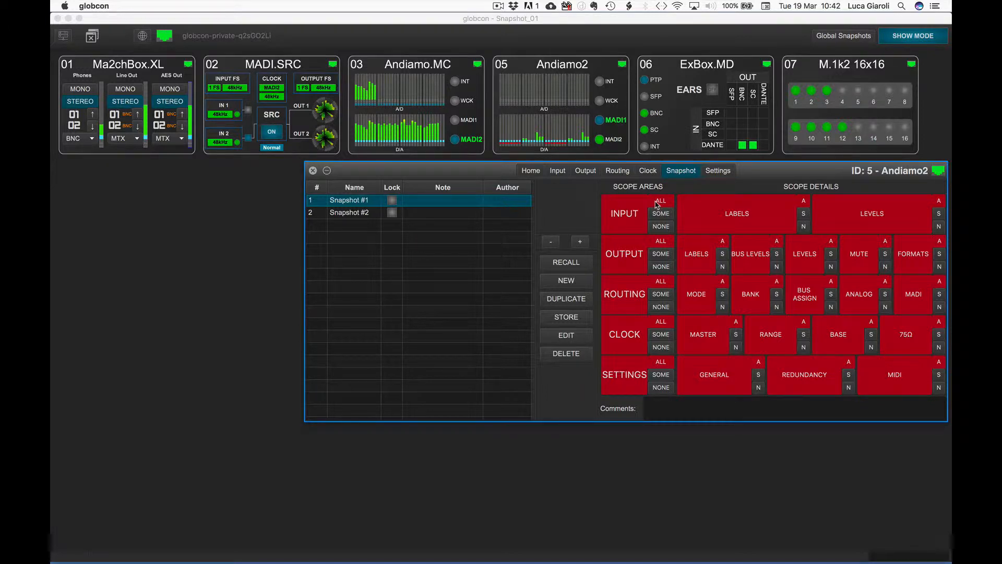
click(579, 268)
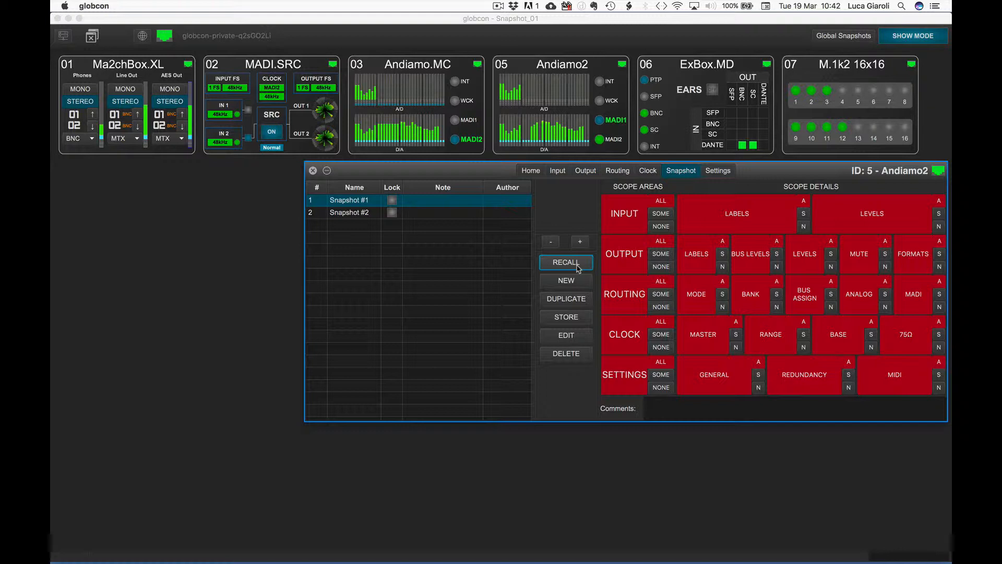
click(538, 174)
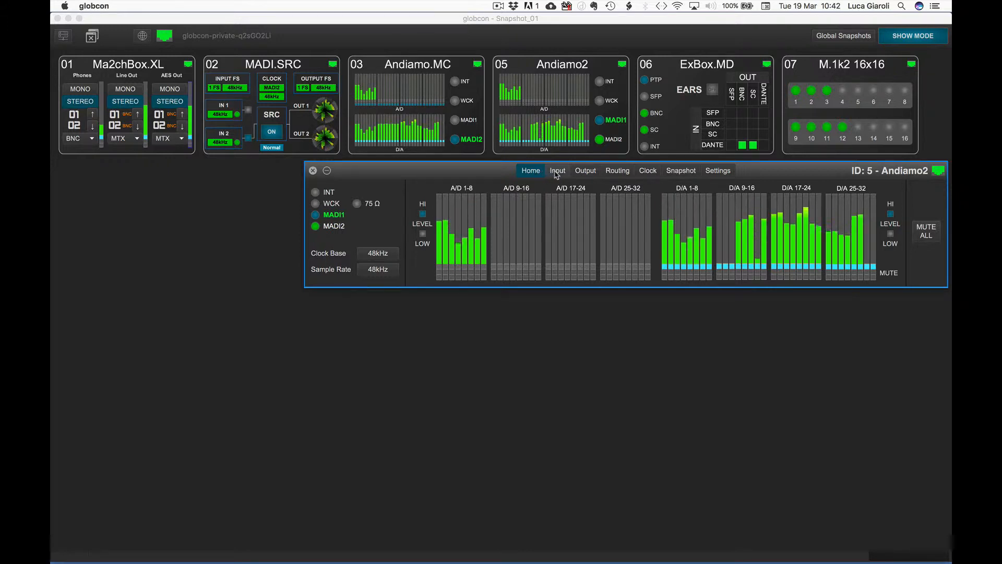
click(557, 172)
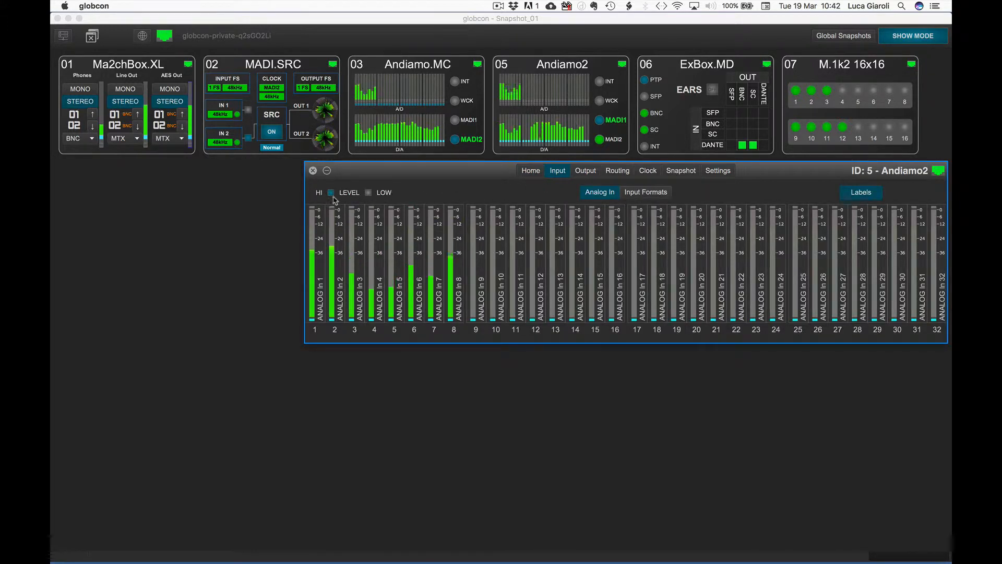
click(585, 173)
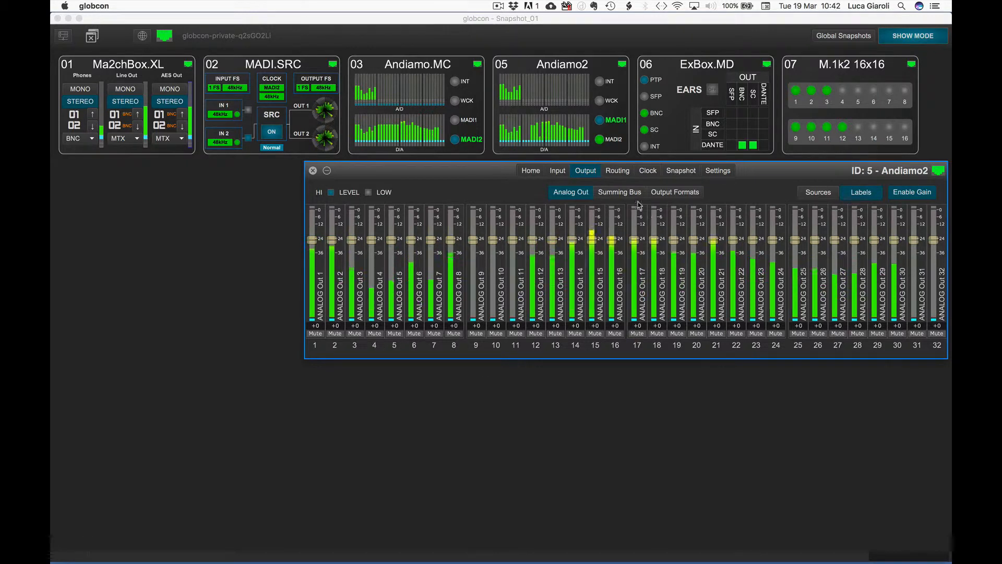
click(618, 172)
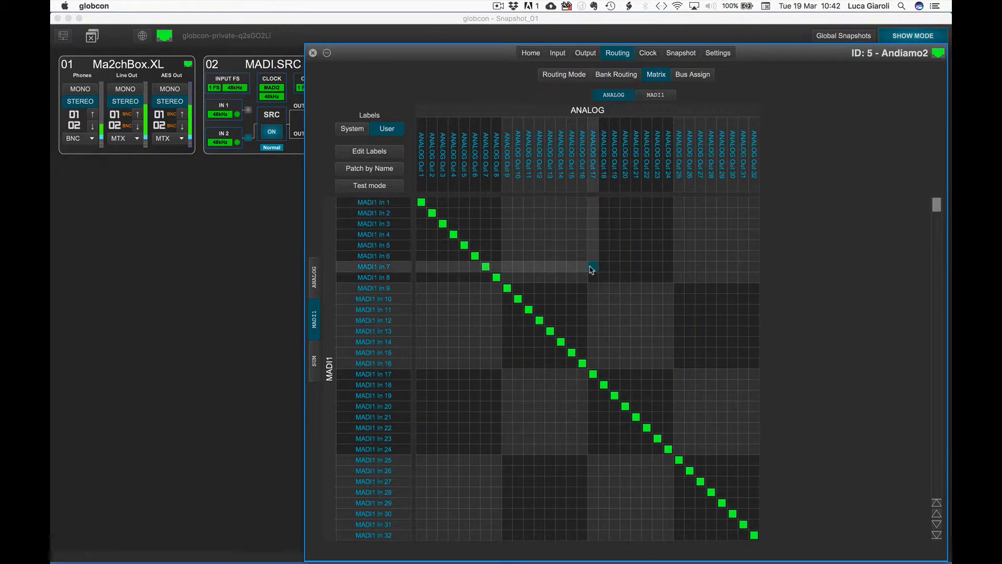
click(672, 52)
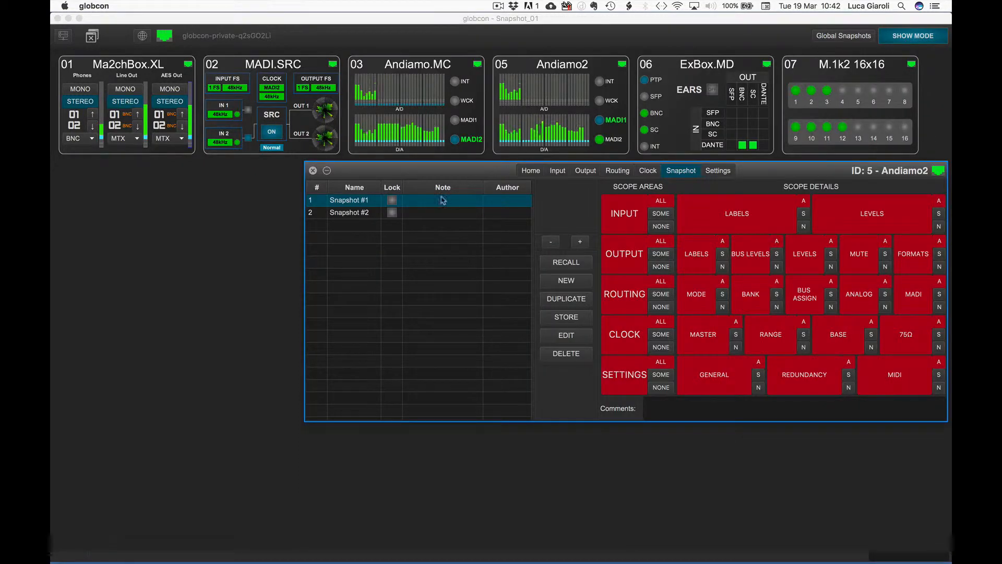
- Recall Snapshot #2 with only the output labels in its scope, and check the analog output channels
click(372, 213)
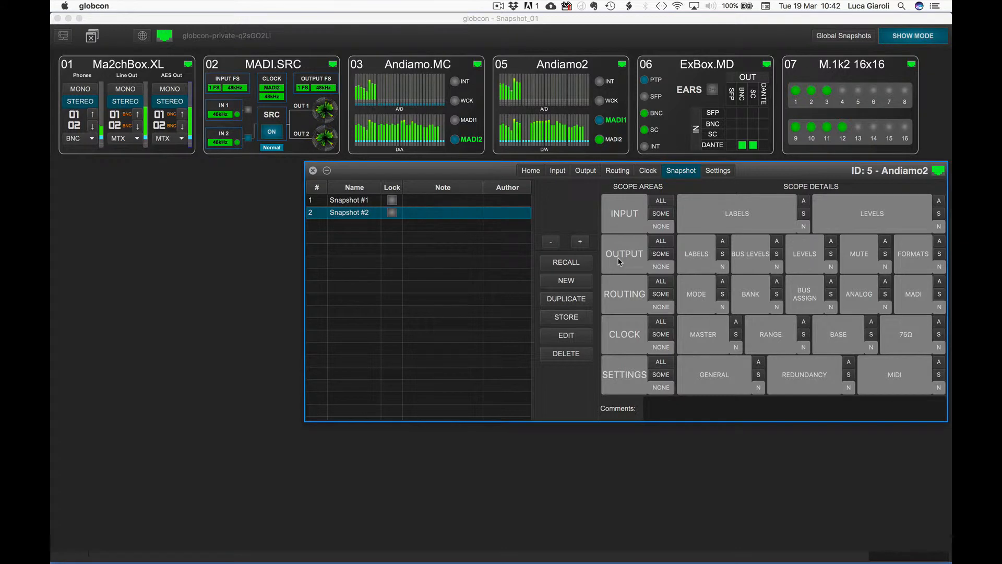
click(722, 241)
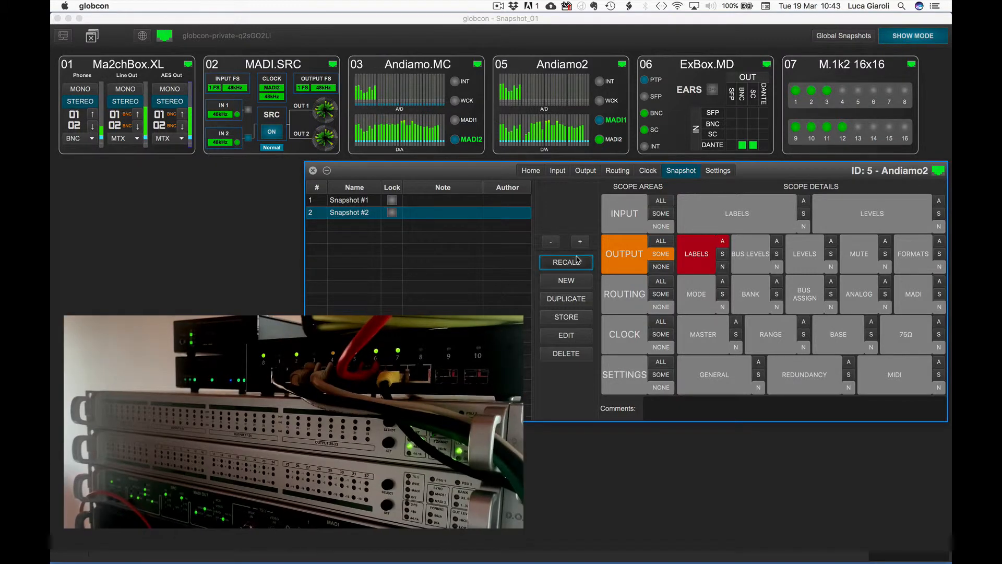
click(585, 170)
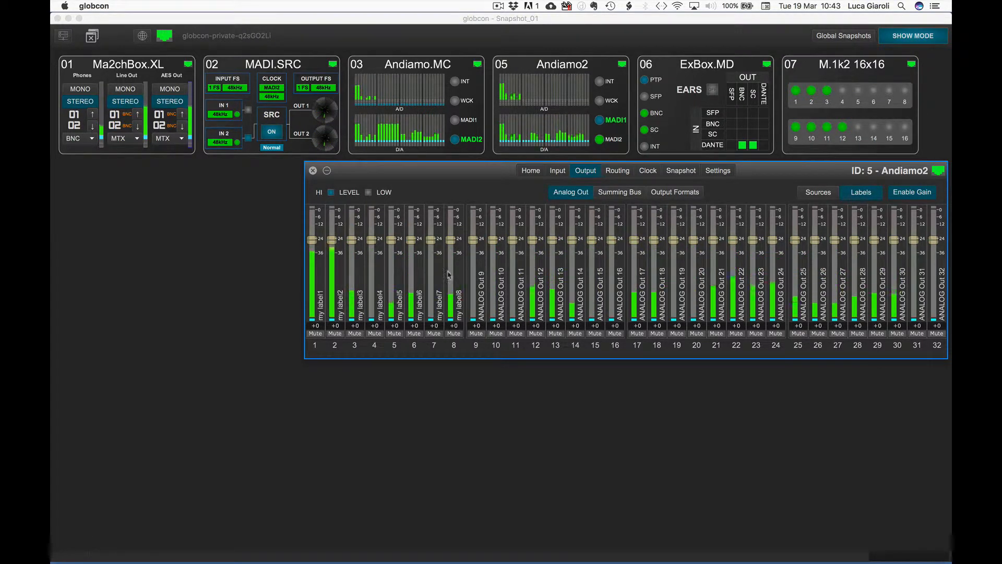
click(681, 170)
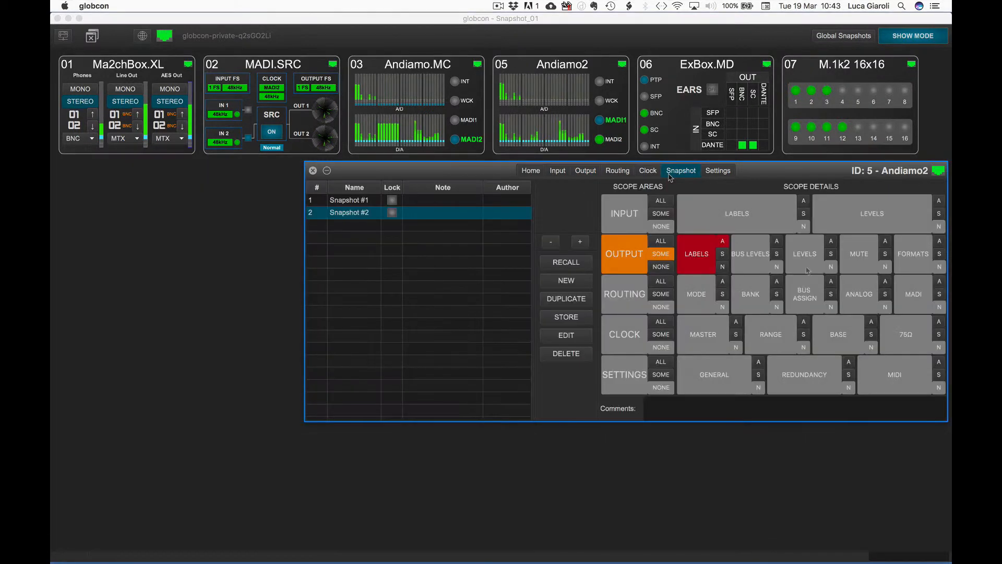
- Add all output levels to Snapshot #2's scope, recall it, and check the analog output faders
click(832, 242)
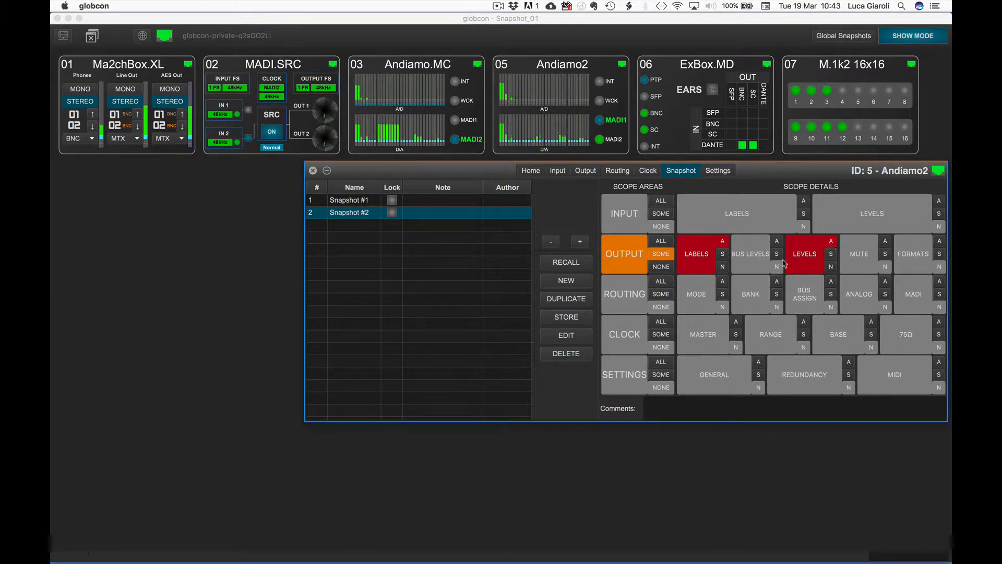
click(562, 268)
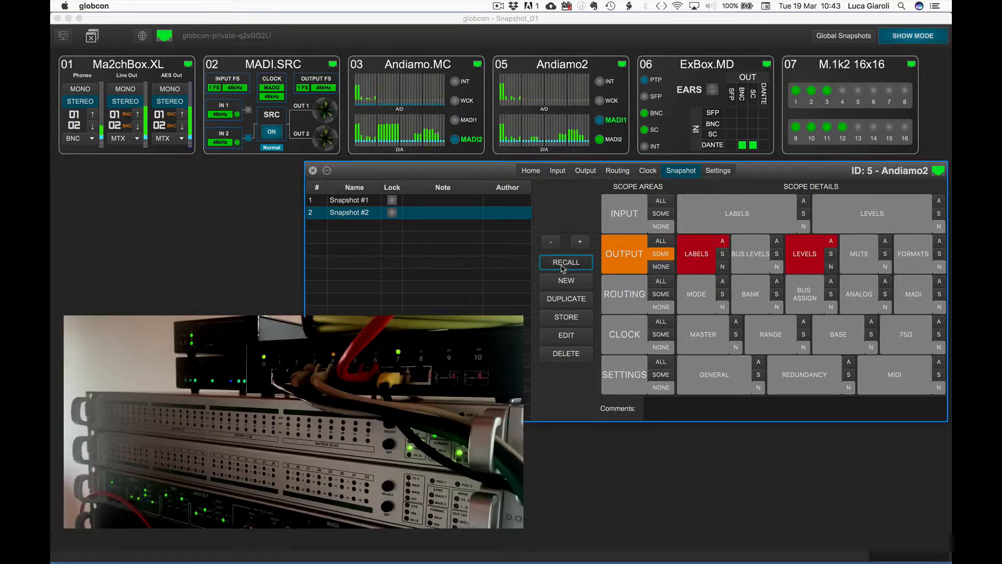
click(585, 172)
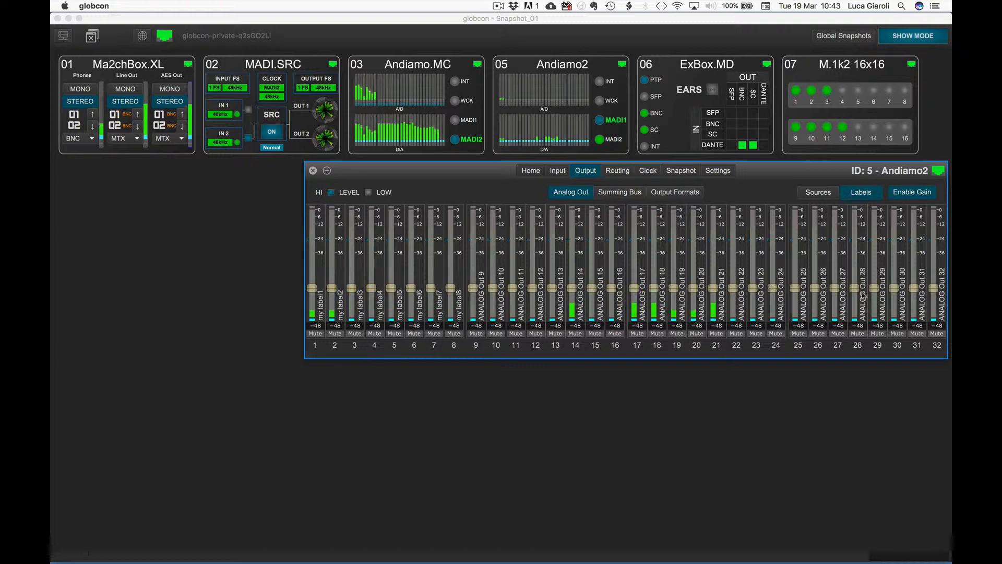
click(684, 173)
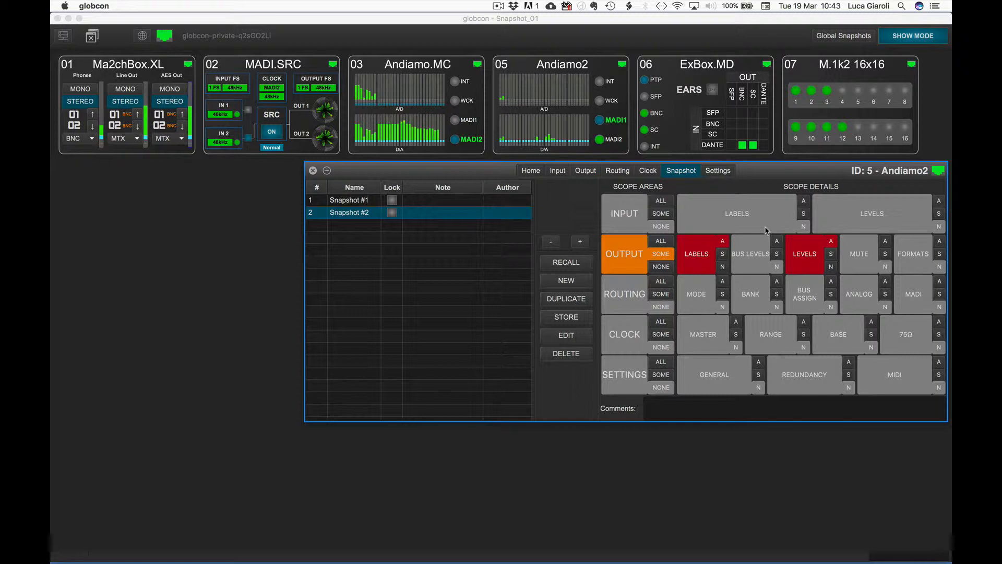
- Limit Snapshot #2's scope to output mutes by excluding levels and labels, recall it, and check the analog outputs and routing matrix
click(886, 241)
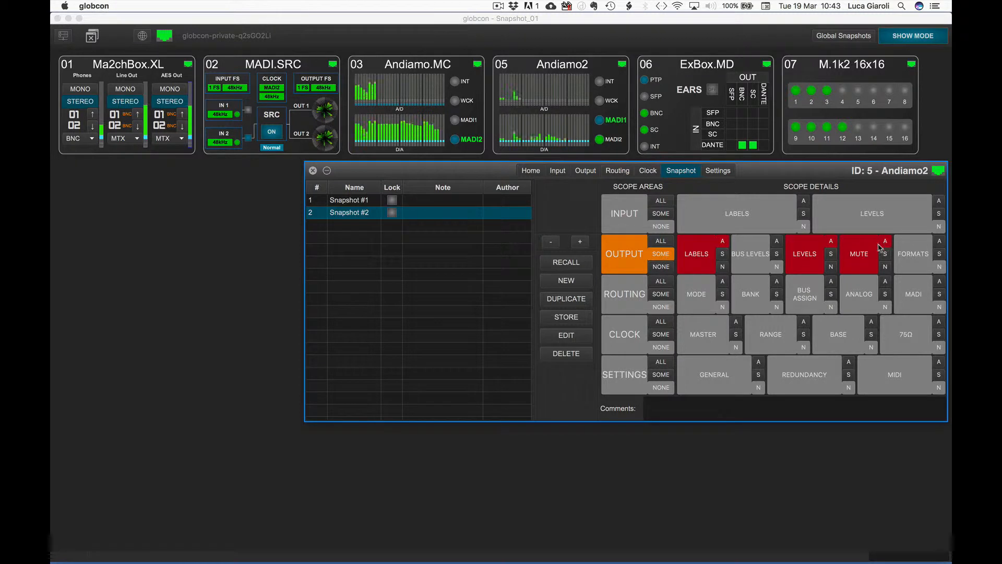
click(831, 267)
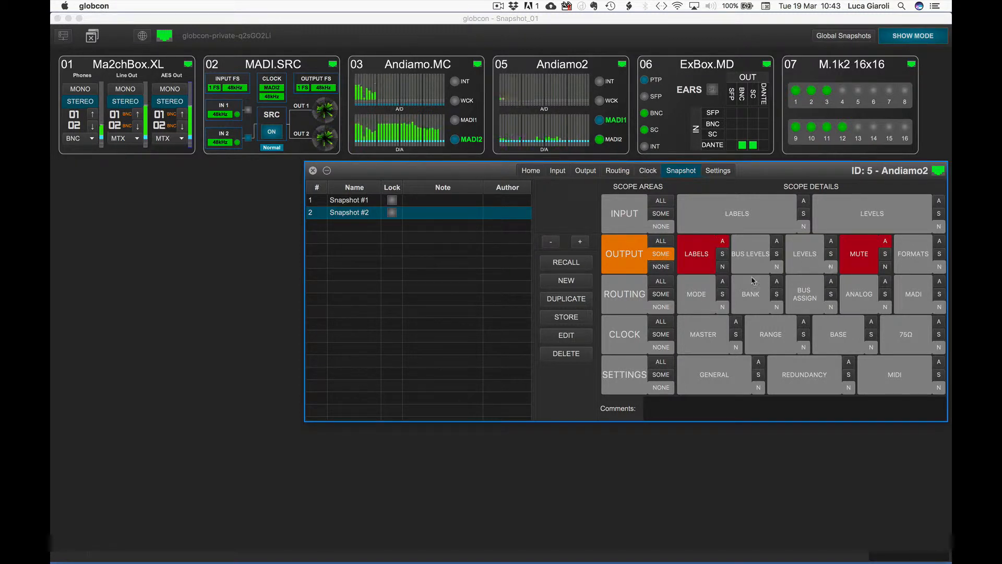
click(724, 268)
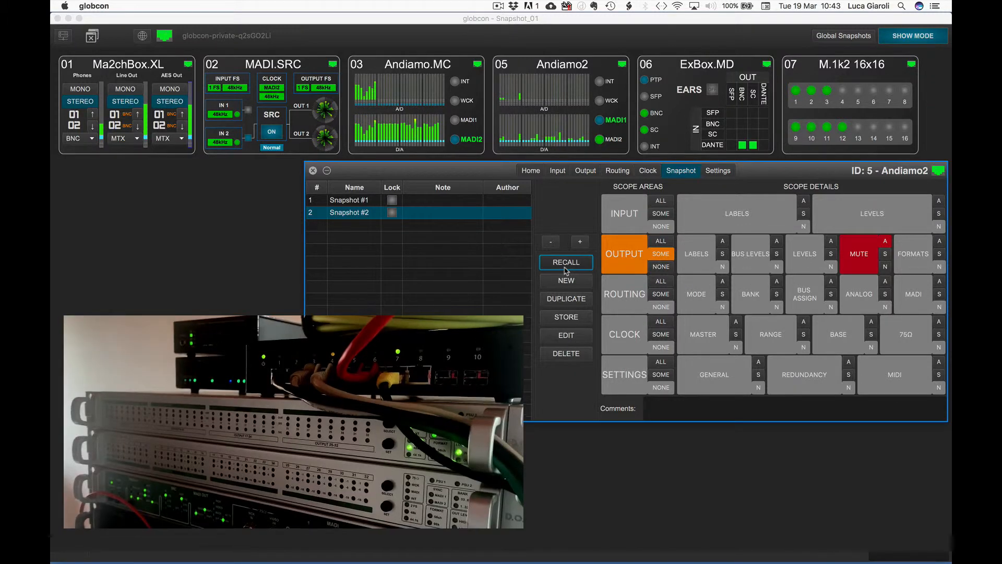
click(583, 172)
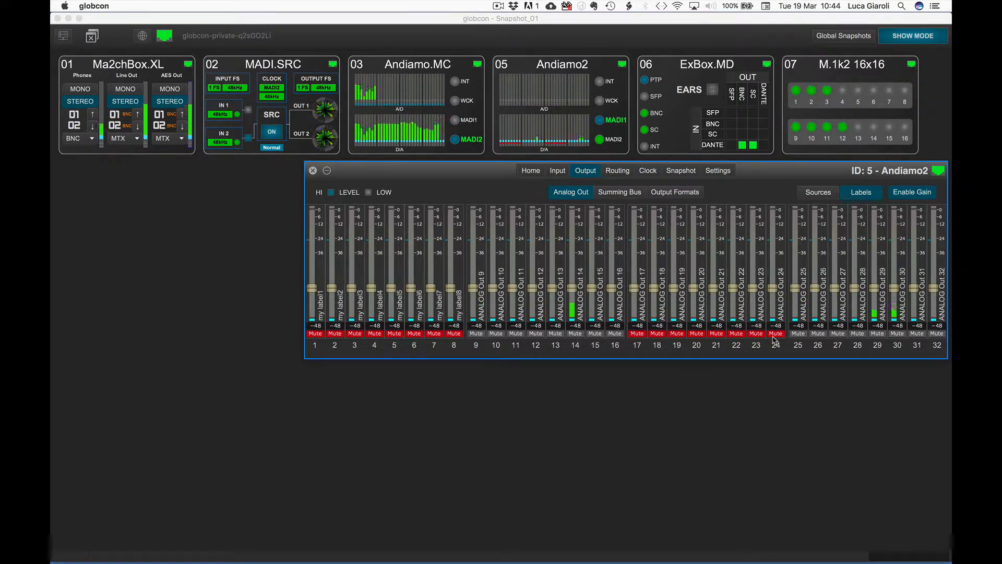
click(667, 173)
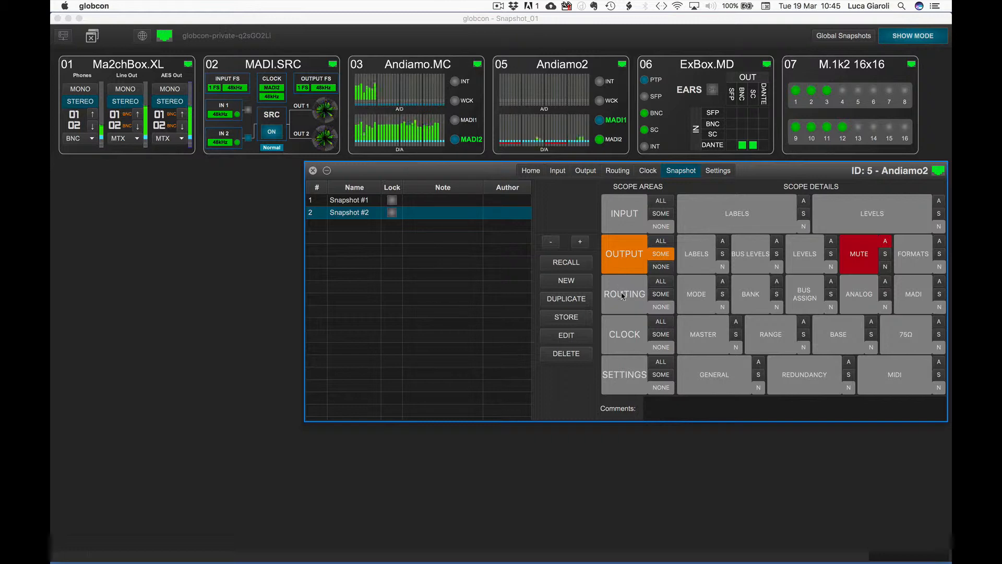
click(618, 171)
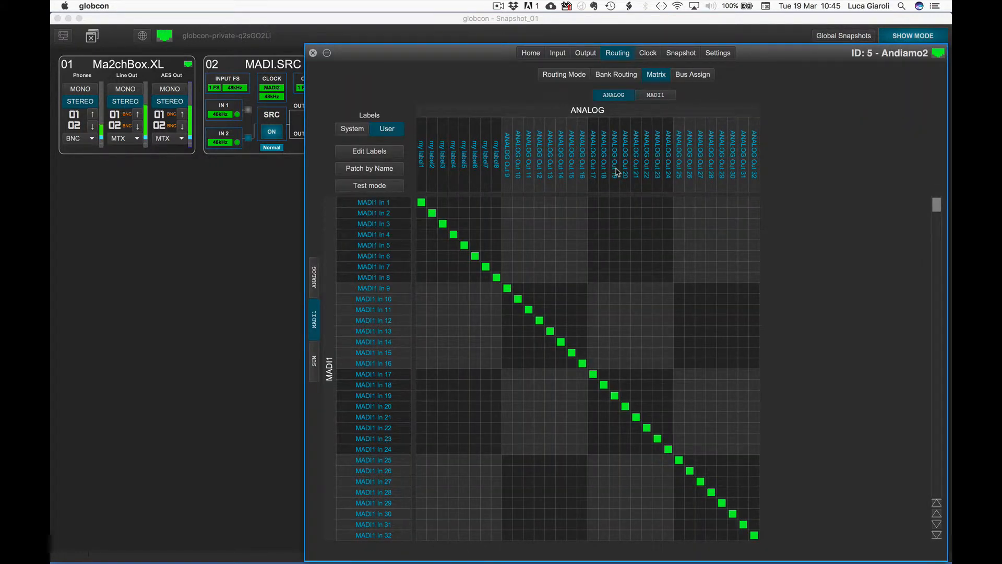
click(673, 53)
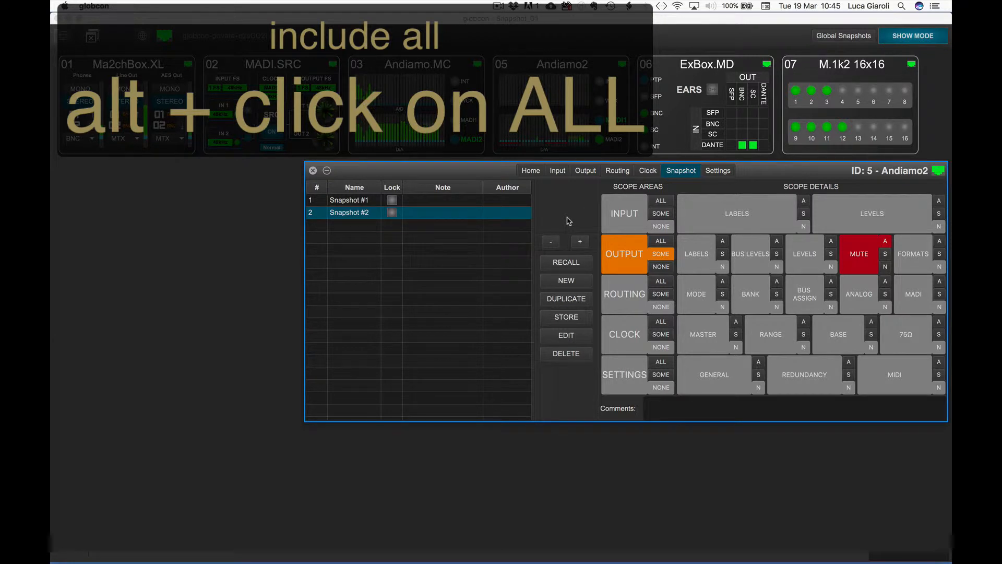
- Include all scope areas in Snapshot #2, recall it, and check the output, input, routing and home settings
alt+click(661, 203)
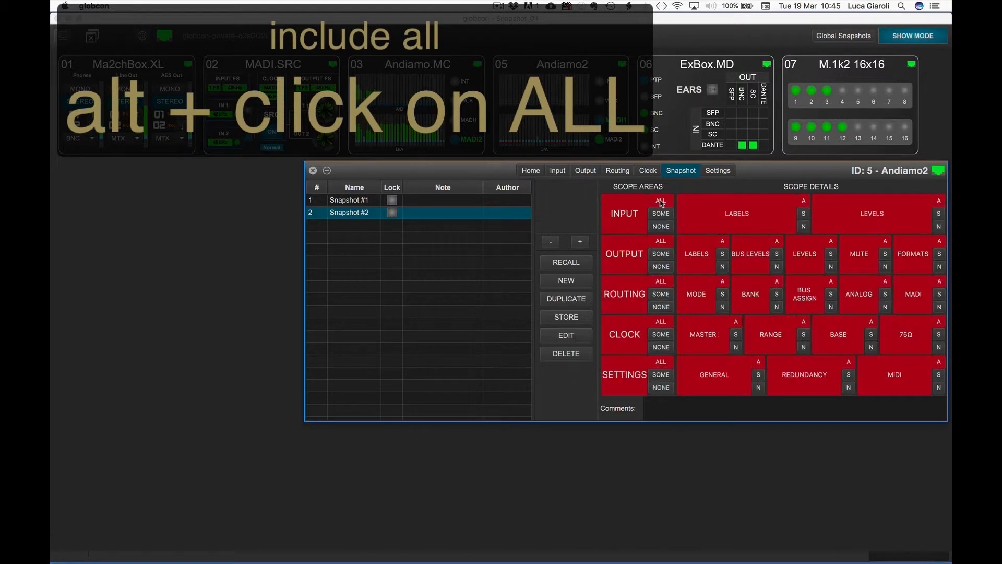
click(575, 266)
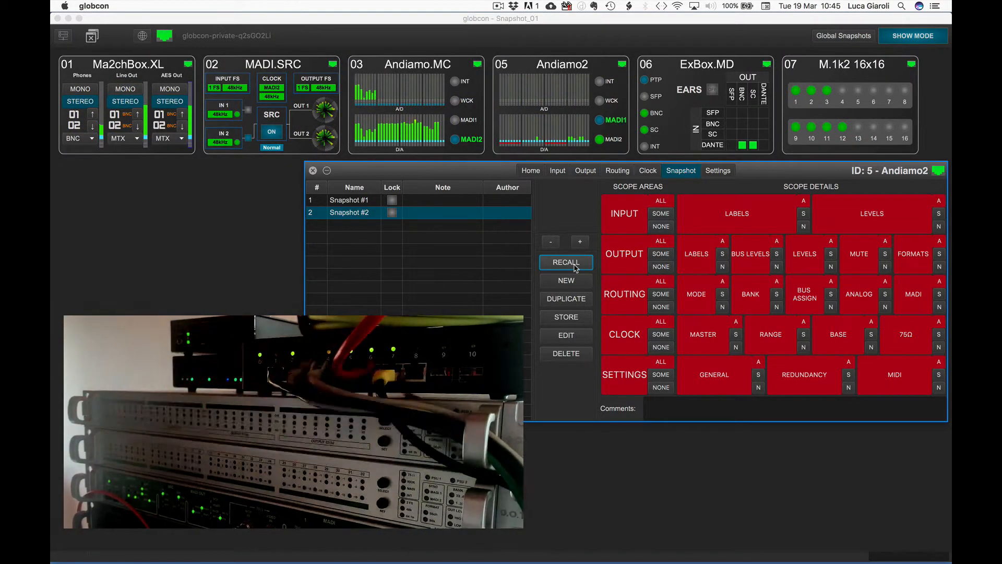
click(585, 170)
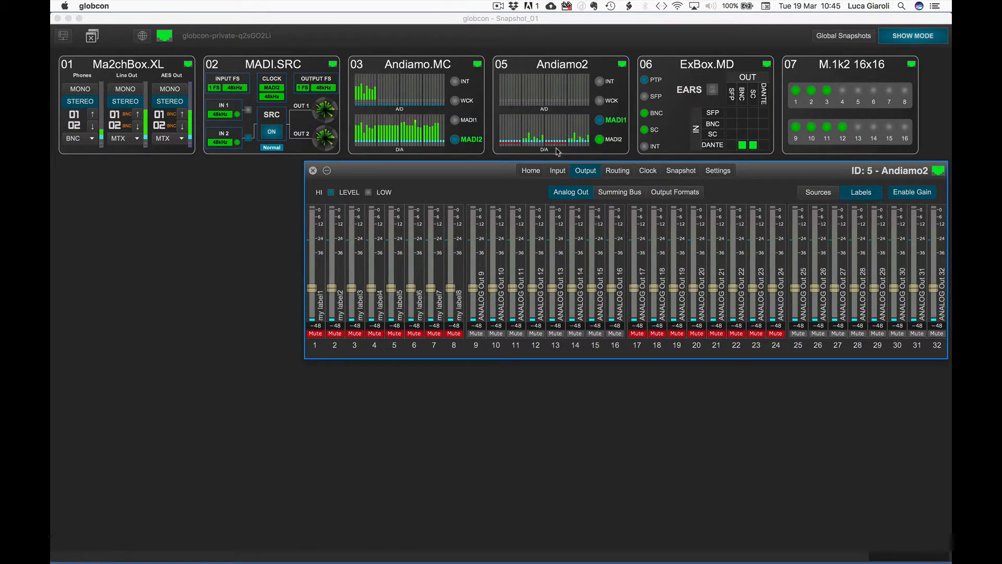
click(557, 171)
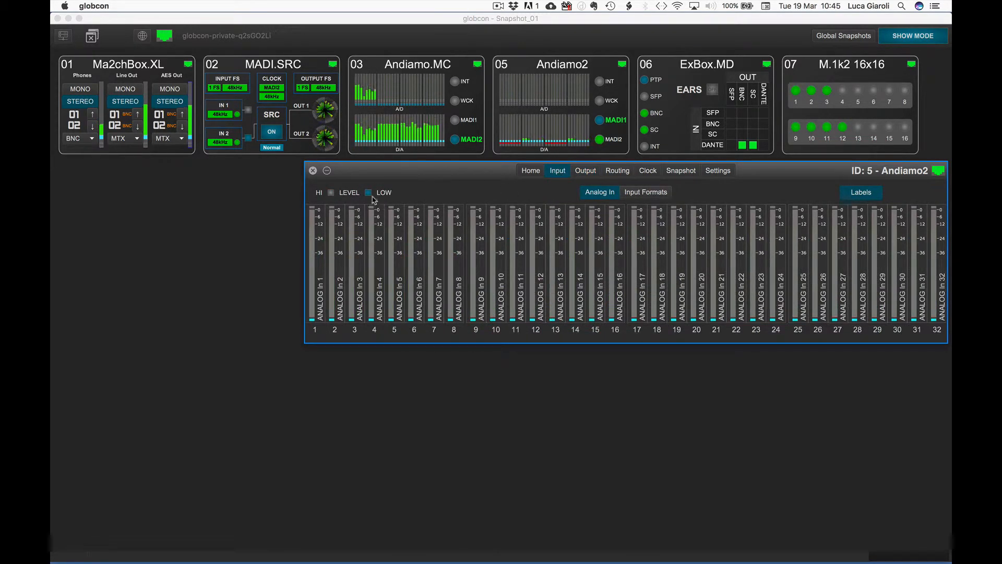
click(530, 171)
click(681, 170)
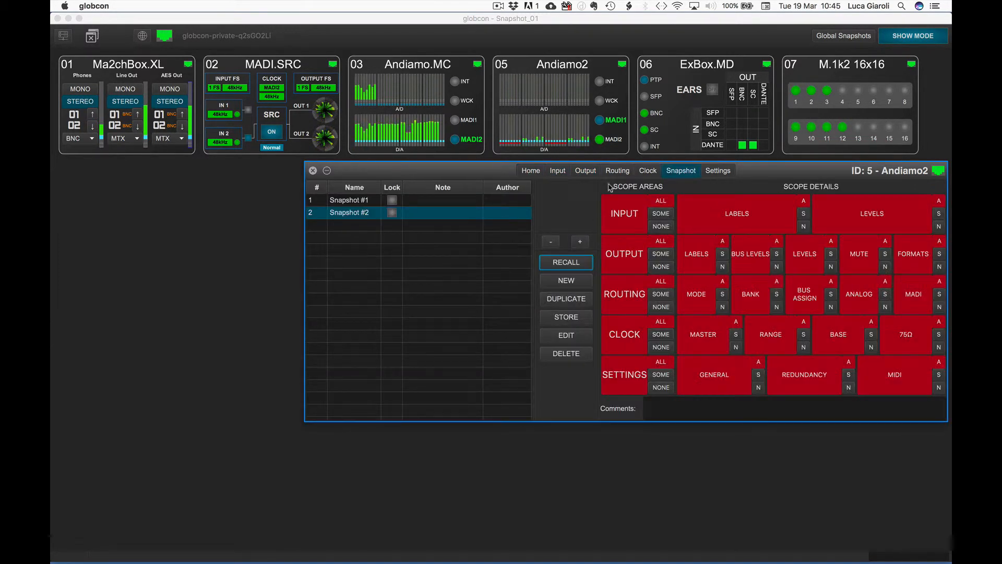
click(617, 170)
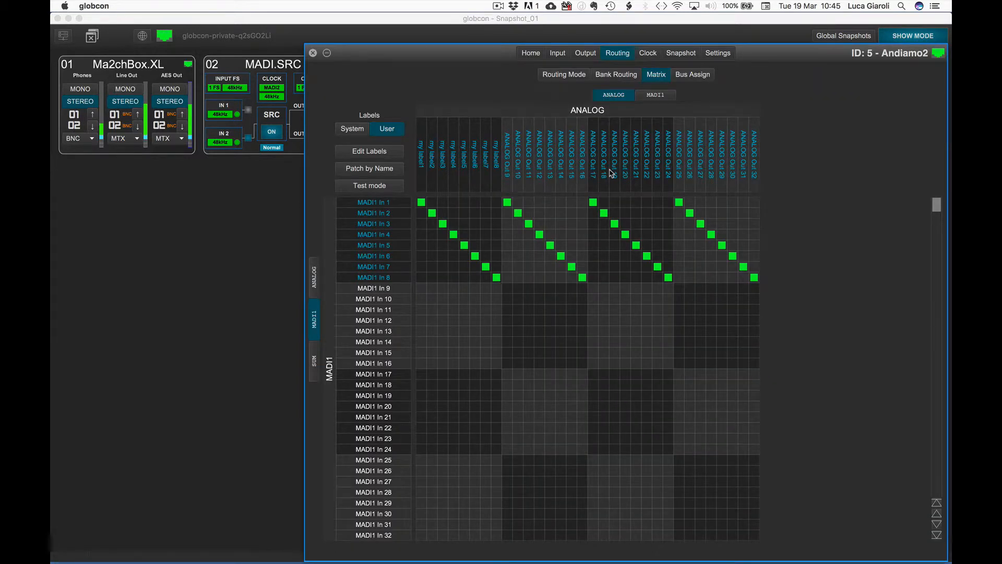
click(530, 53)
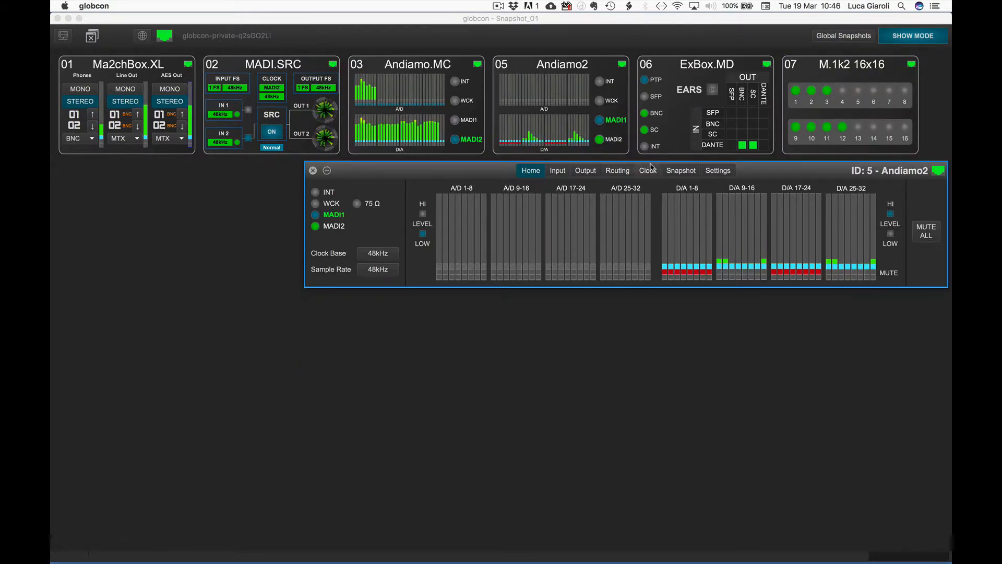
click(669, 170)
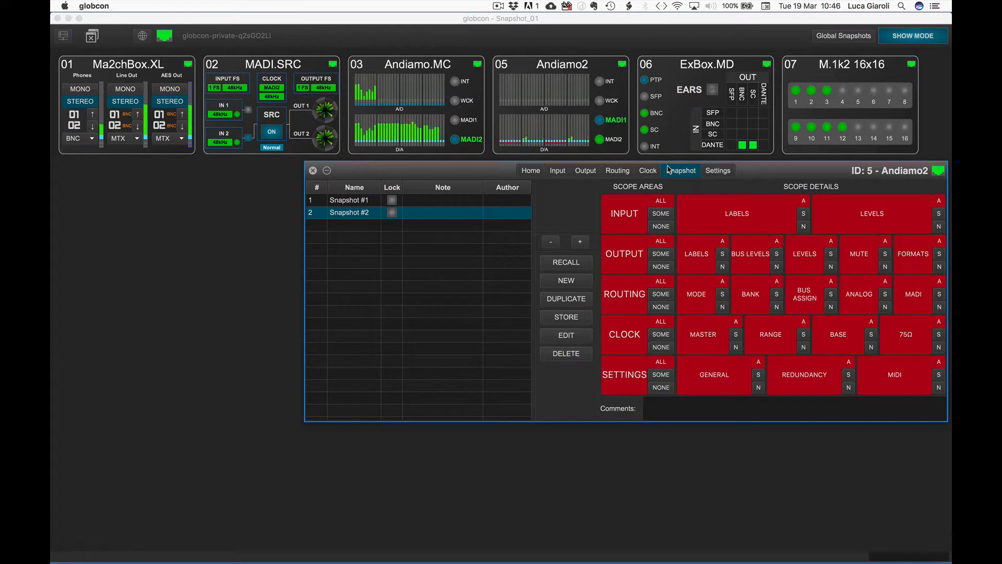
- Recall Snapshot #1 with its full scope, and check the routing matrix and analog outputs
click(361, 201)
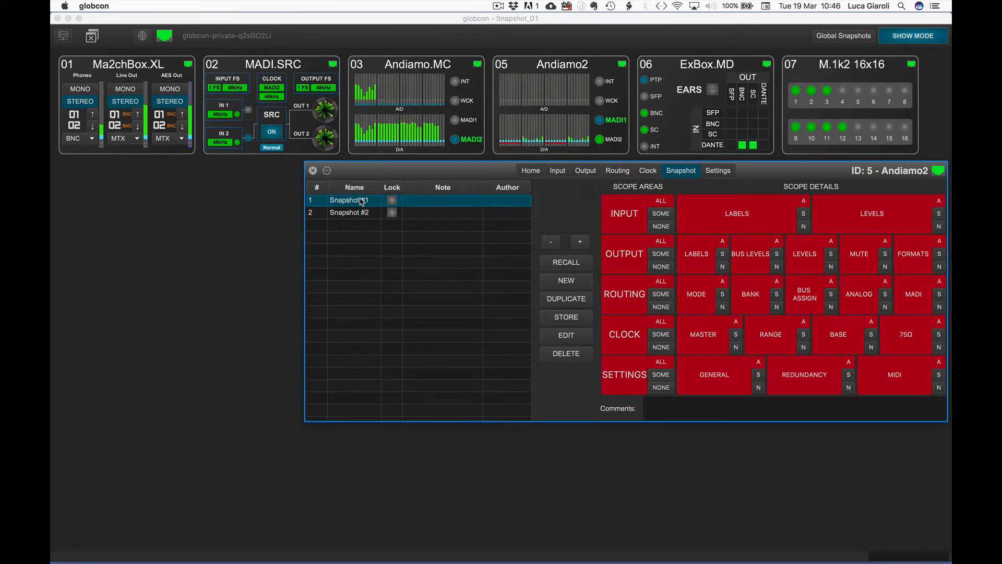
click(562, 264)
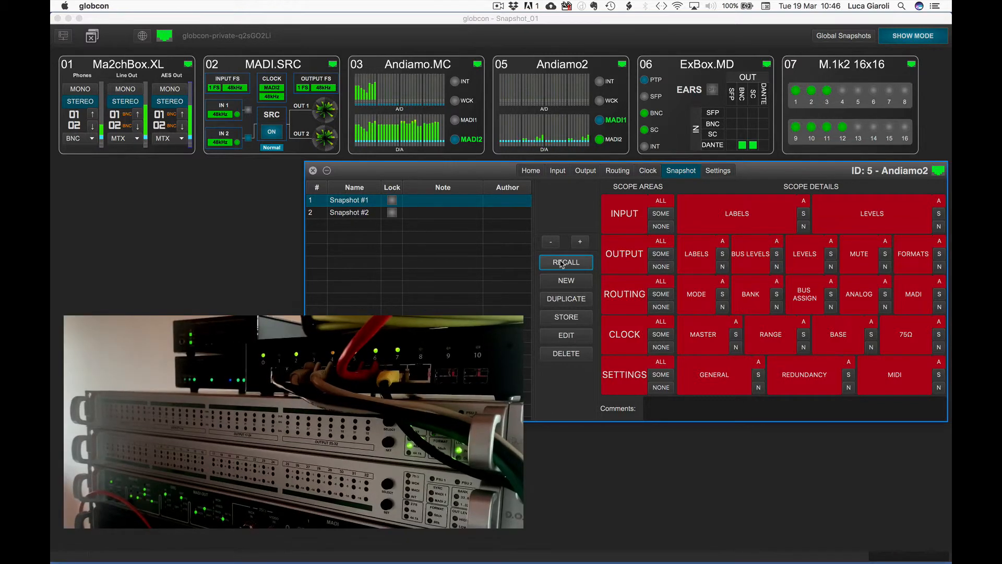
click(614, 170)
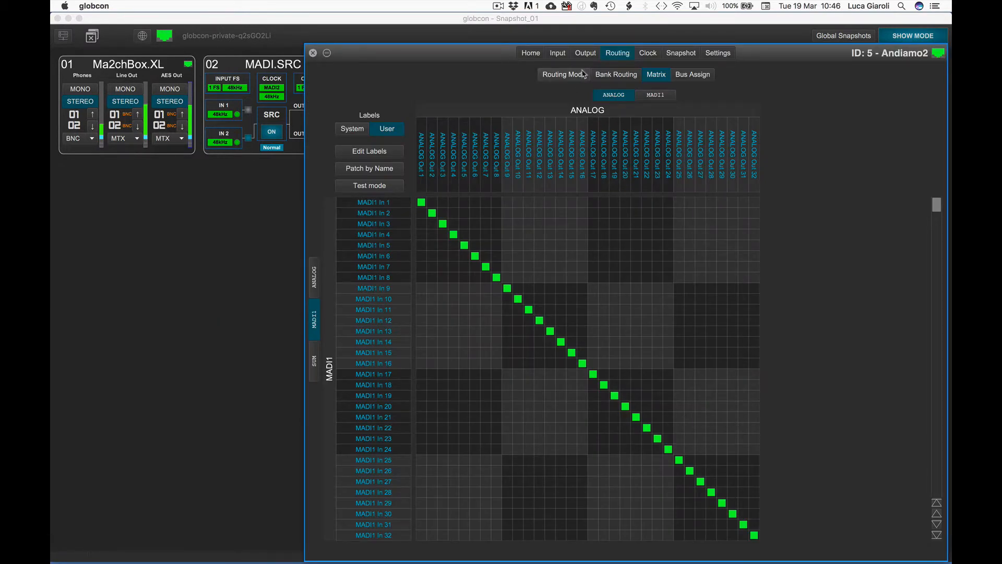
click(584, 53)
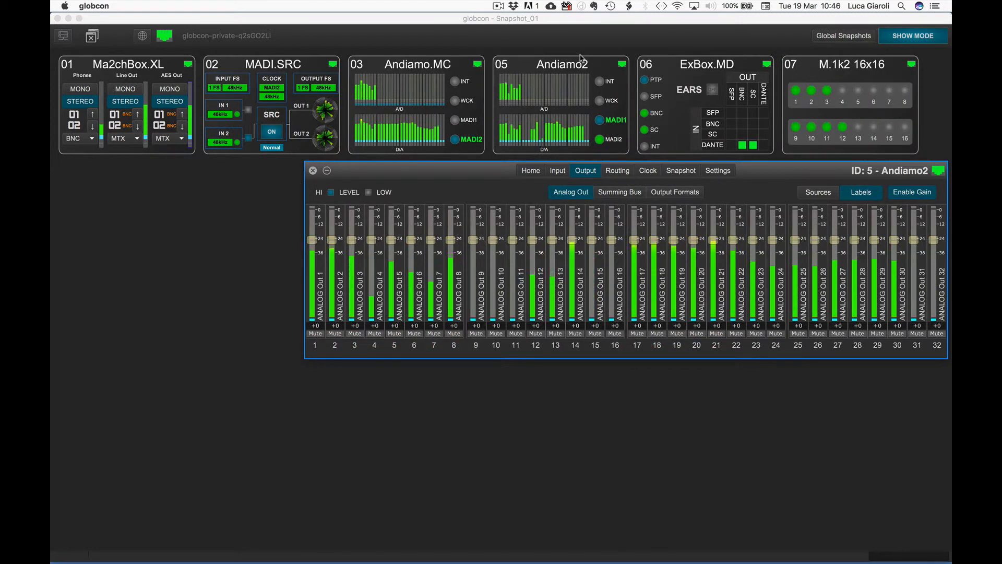
- Return to the snapshot list and step forward to recall the next snapshot, Snapshot #2
click(677, 174)
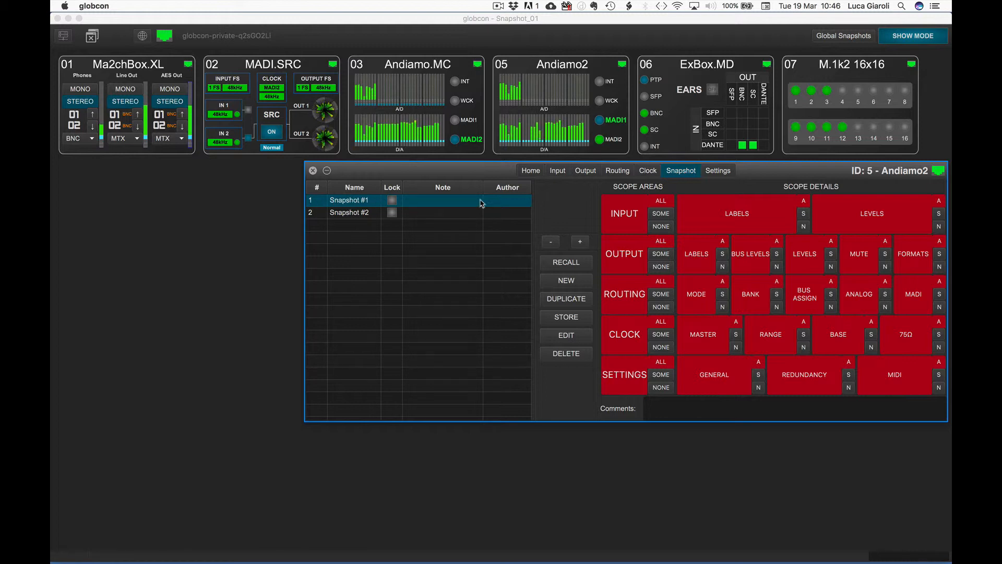
click(582, 243)
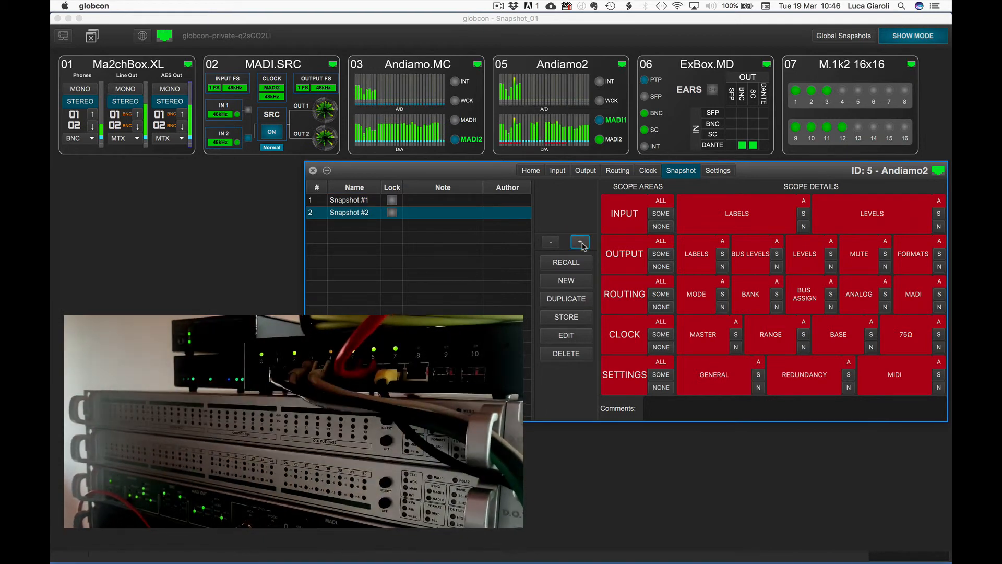